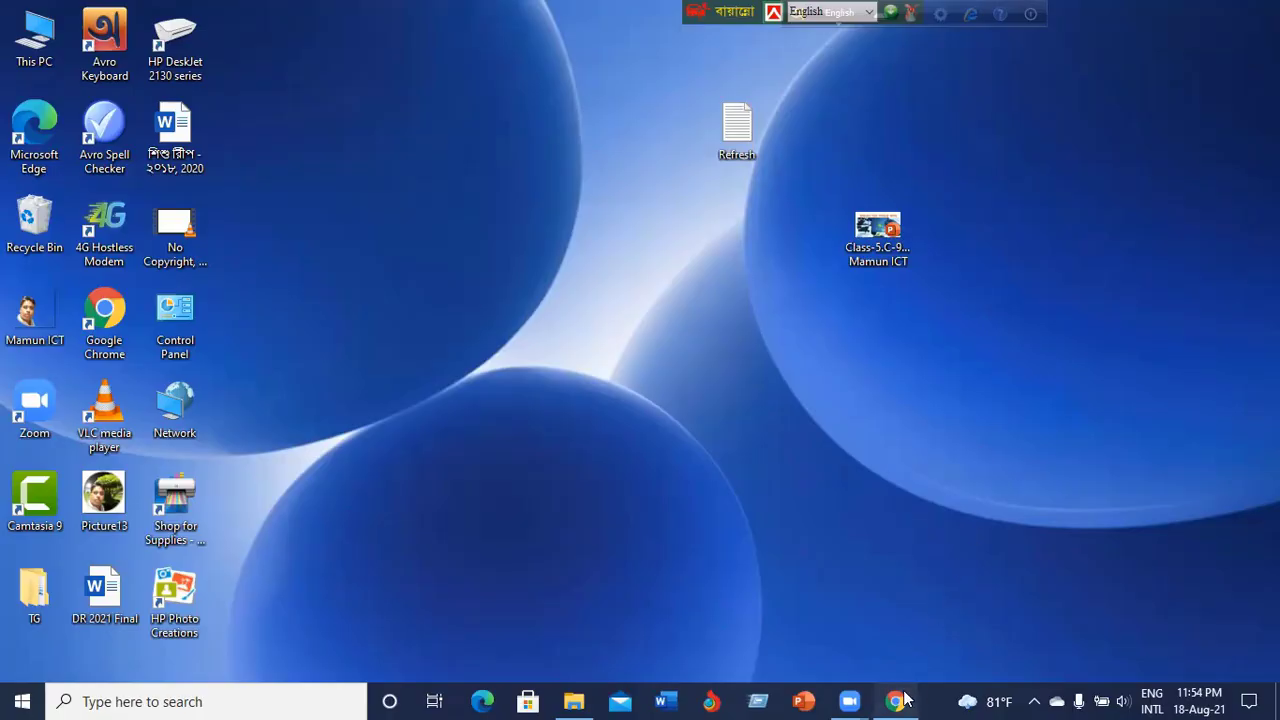
Switch to Chrome and load the website dpe.gov.bd in a new tab, with the input language set to English.
click(900, 701)
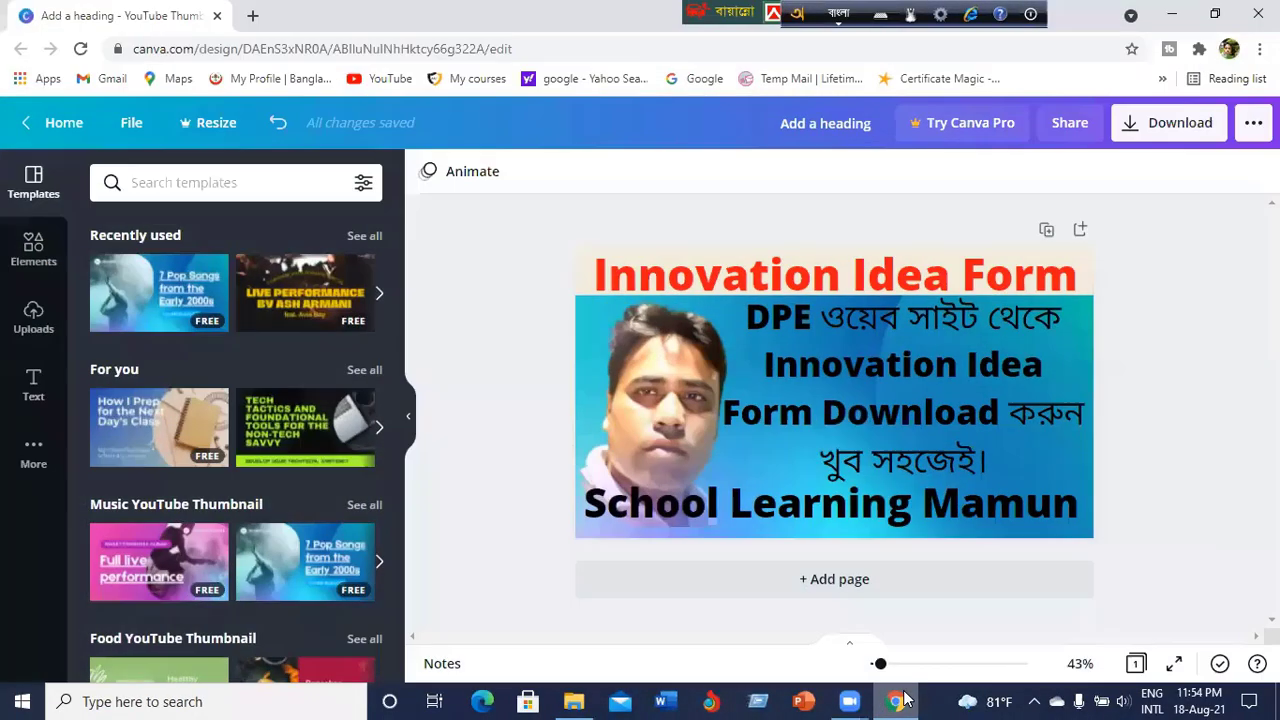
click(250, 18)
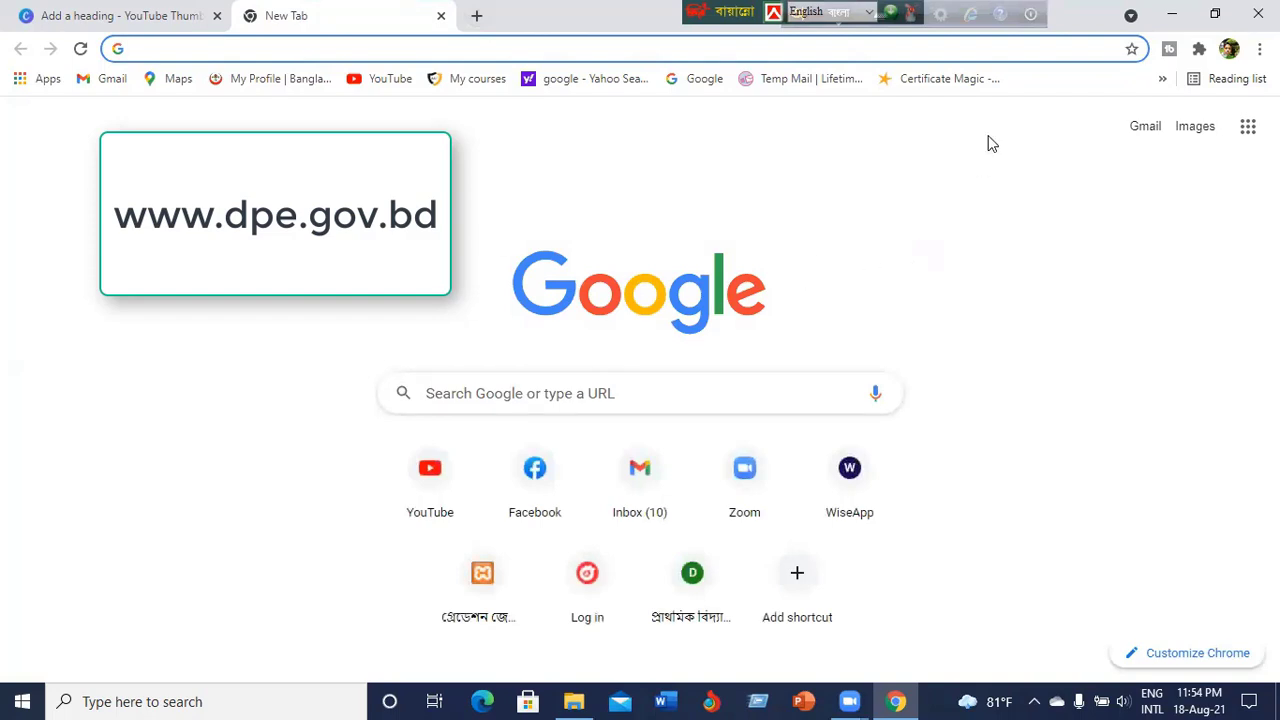
click(840, 14)
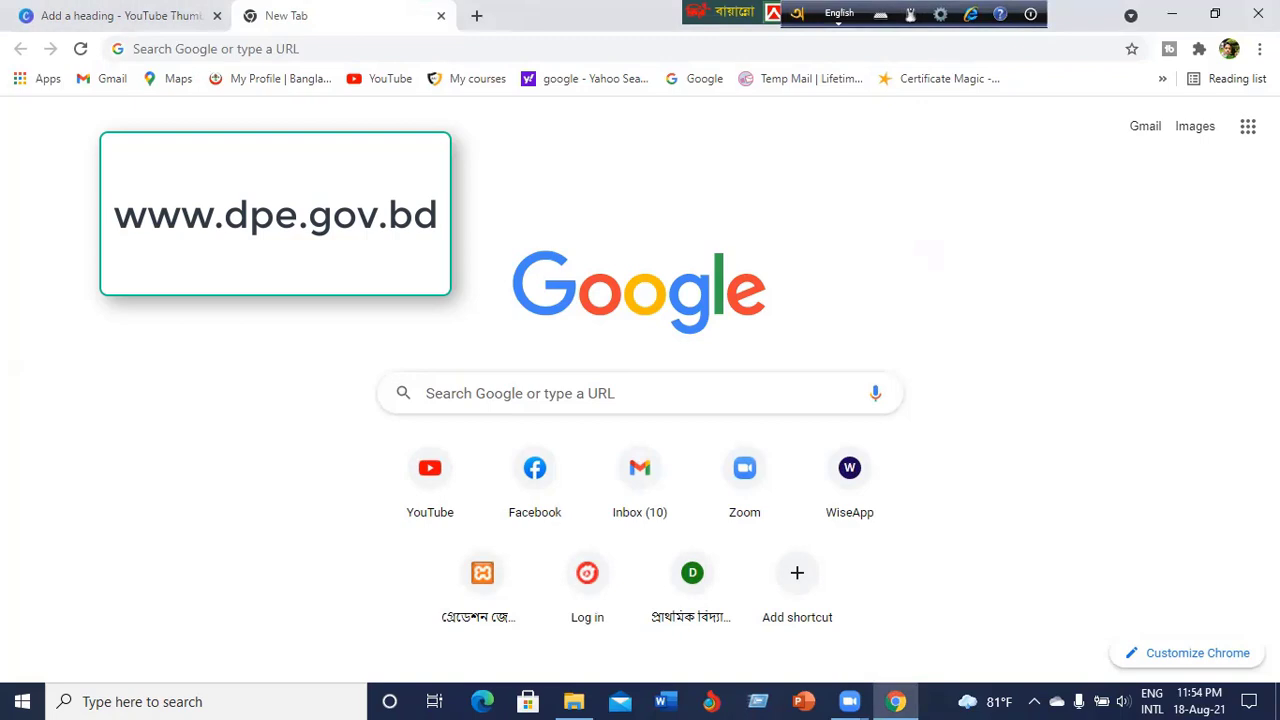
click(217, 49)
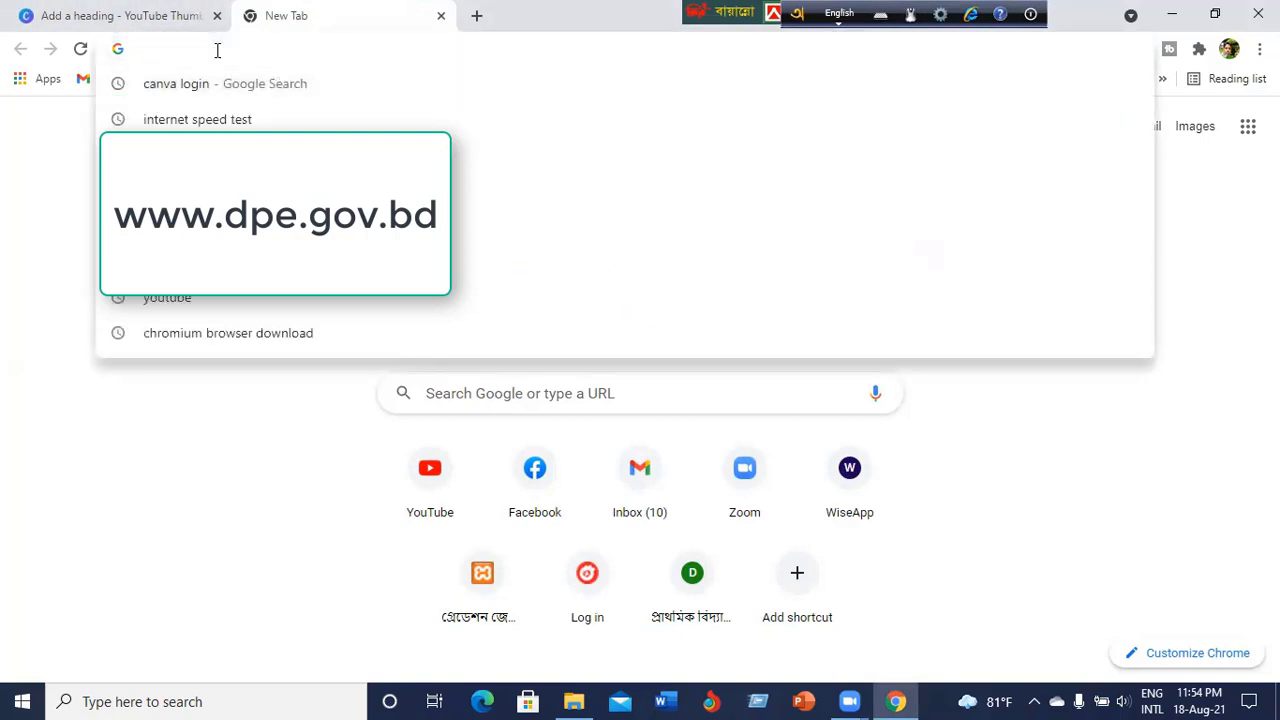
text(dp)
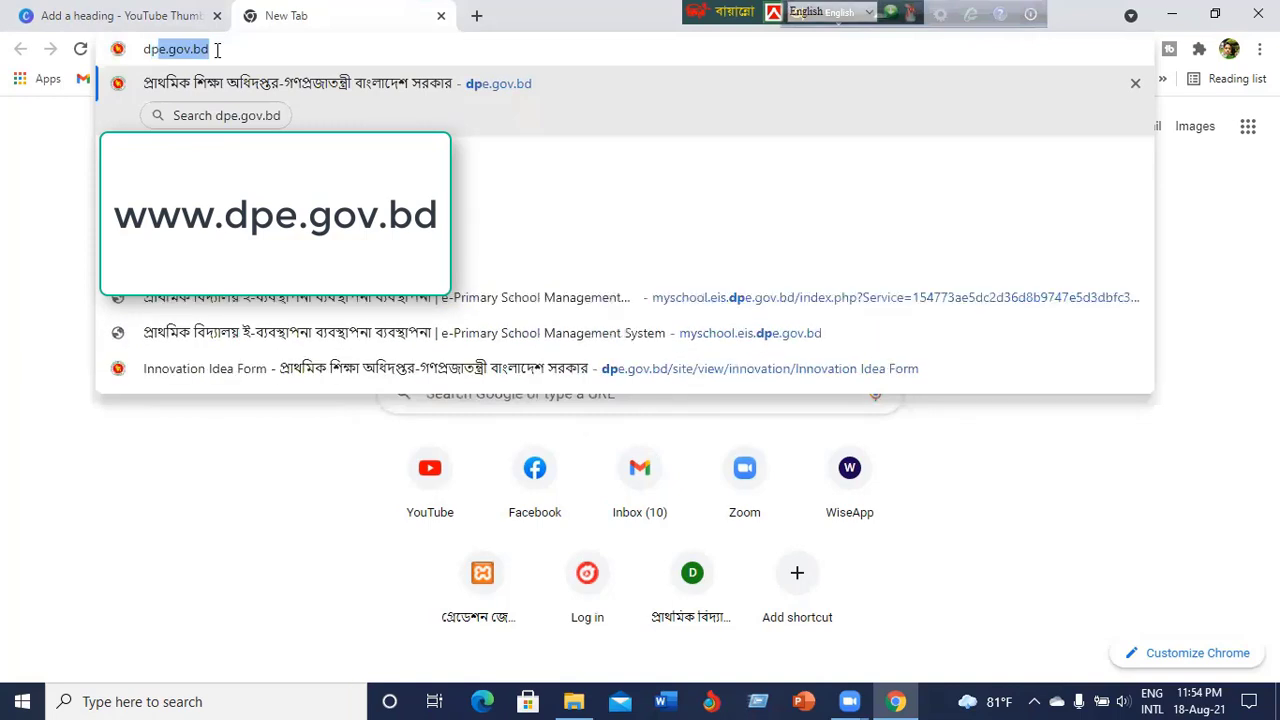
text(e)
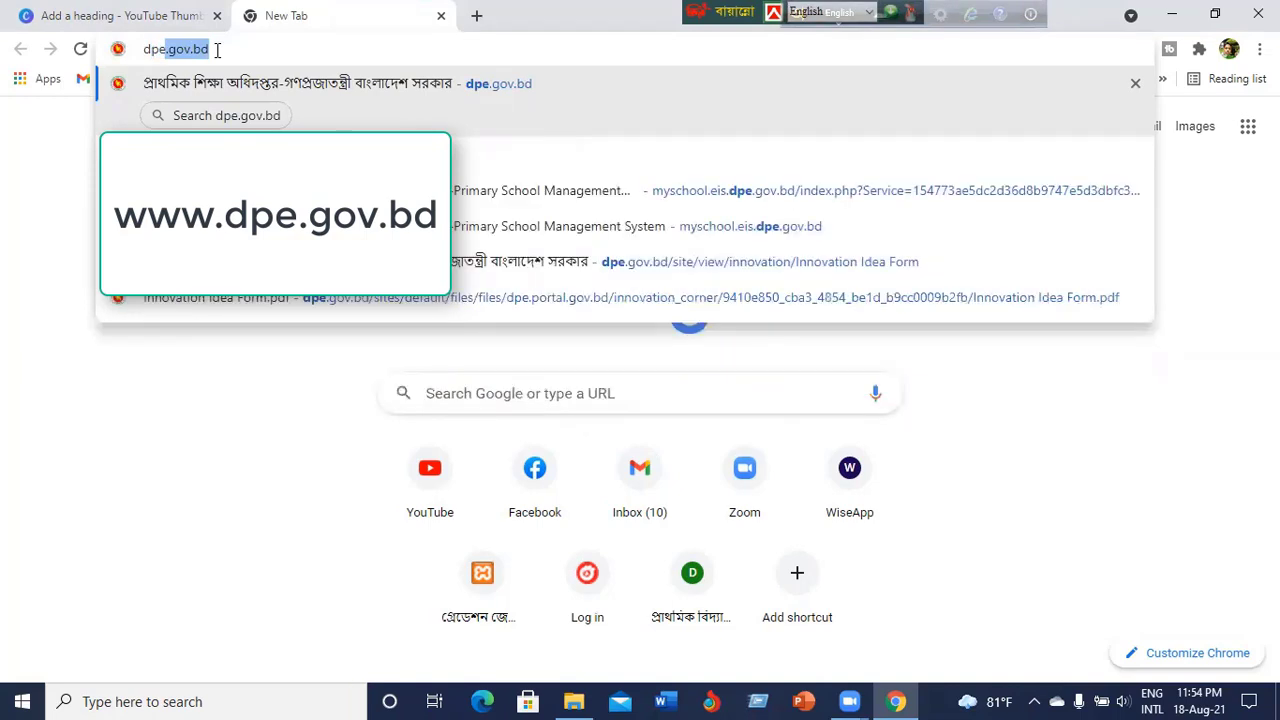
key(Return)
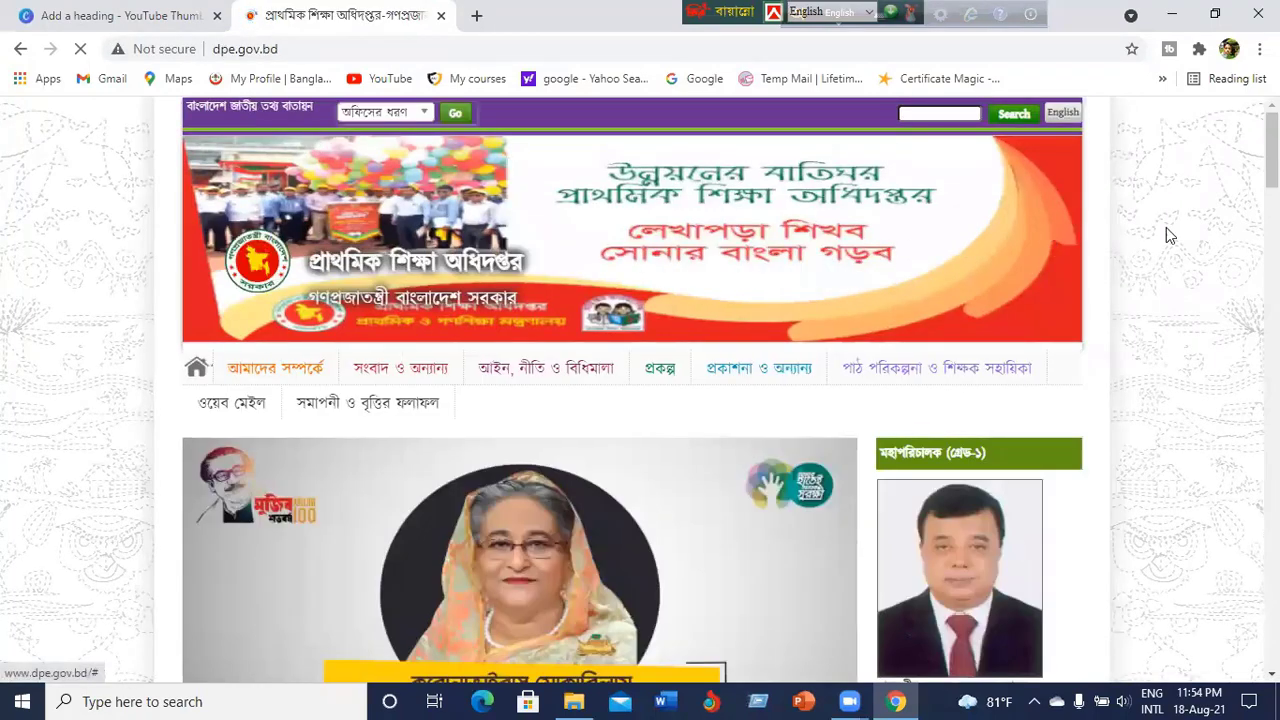
Look through the site's homepage for the ইনোভেশন কর্নার section and its list of links.
scroll(1186, 233, down, 6)
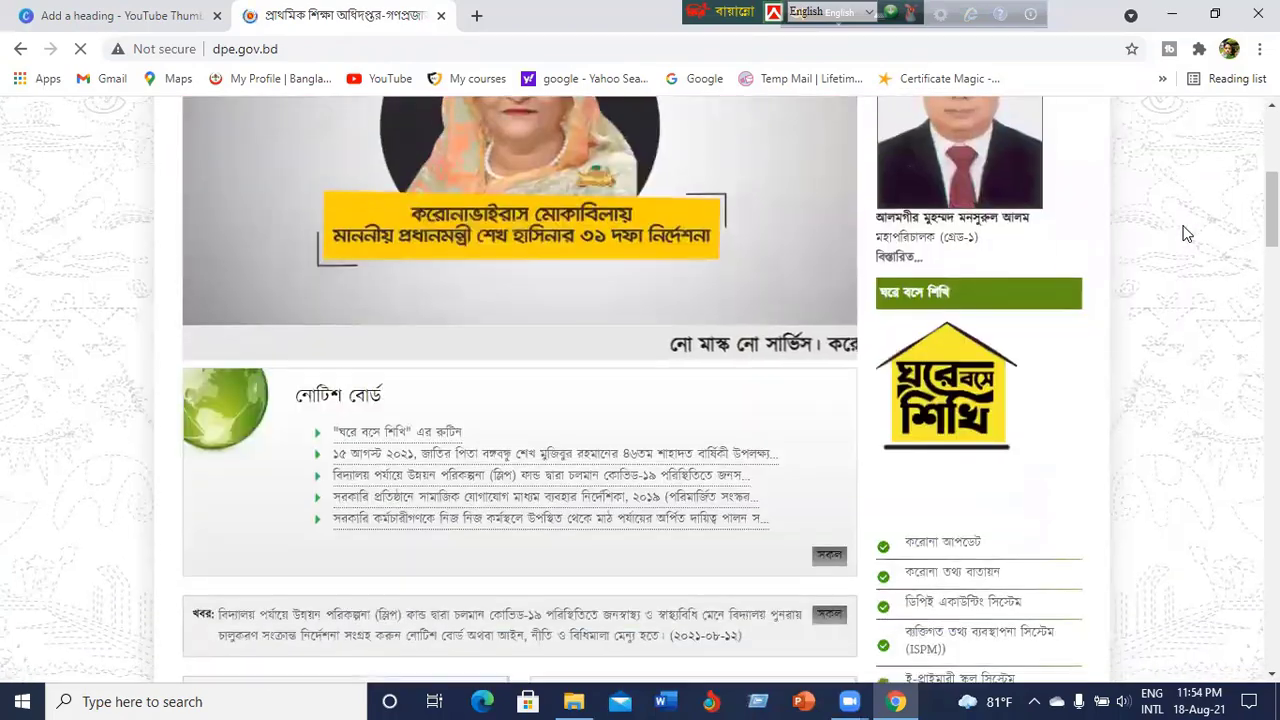
scroll(1179, 232, up, 2)
scroll(1177, 224, up, 3)
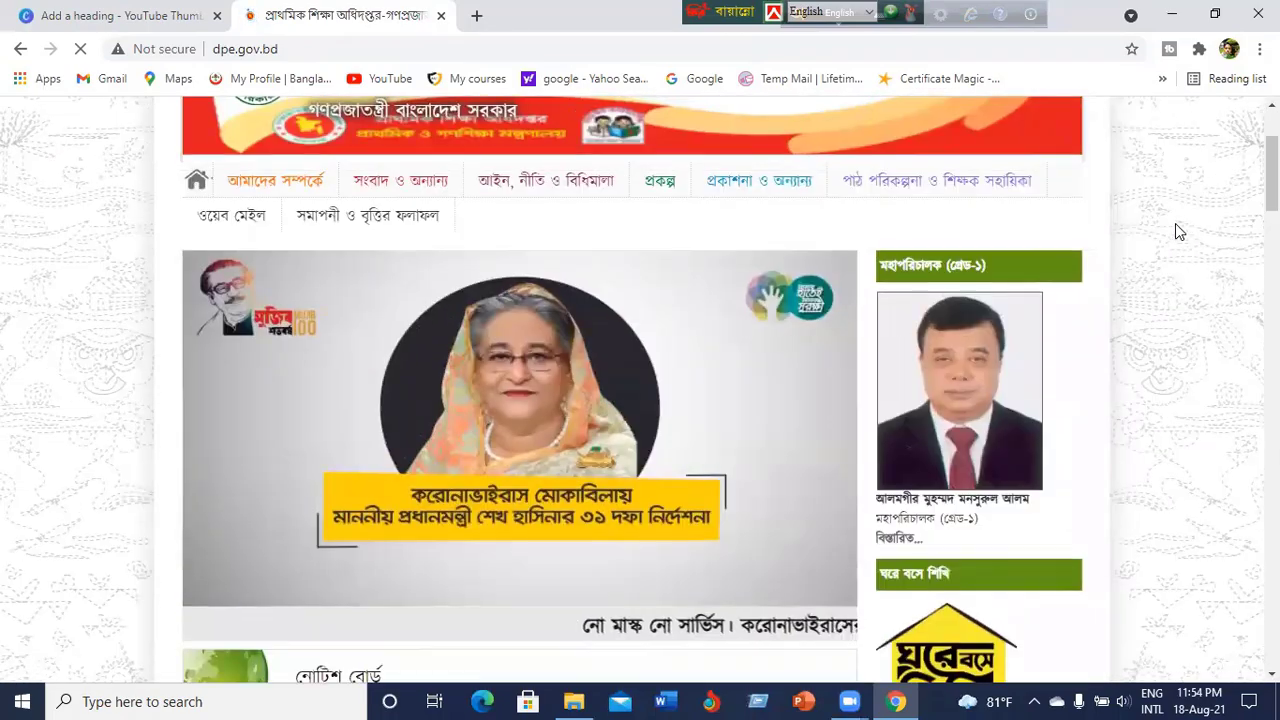
scroll(1175, 228, down, 2)
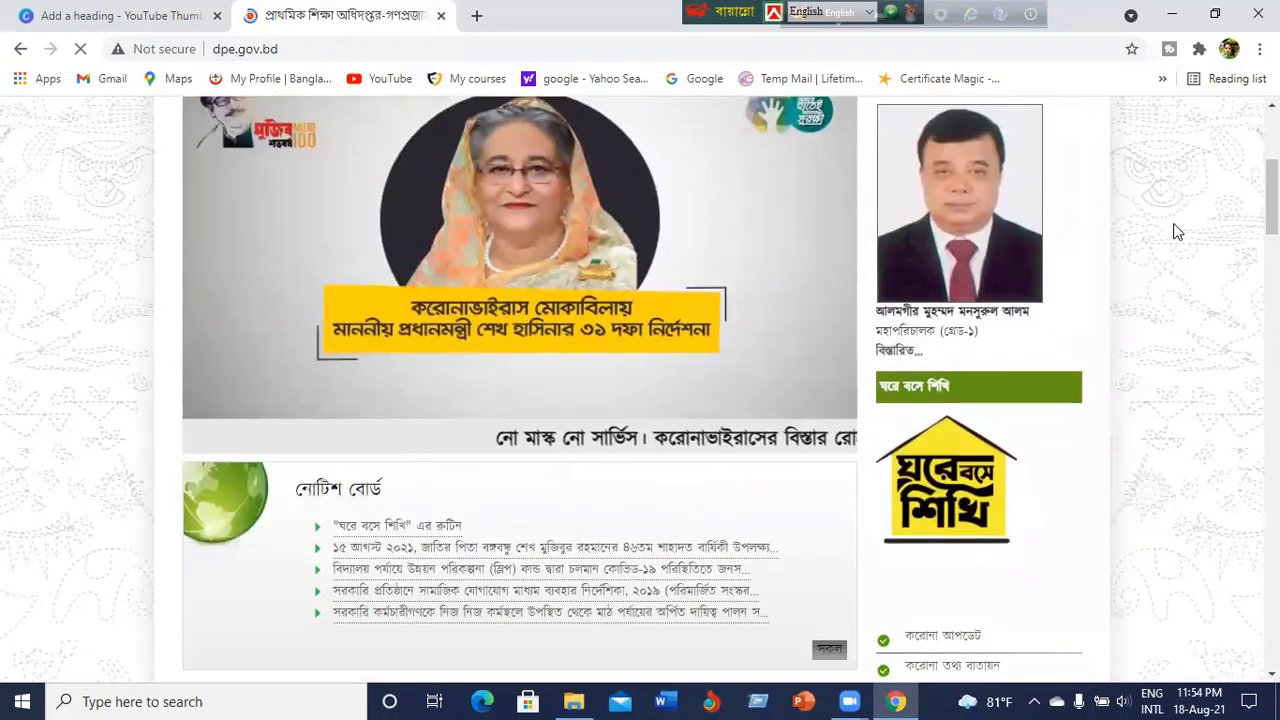
scroll(1177, 231, down, 4)
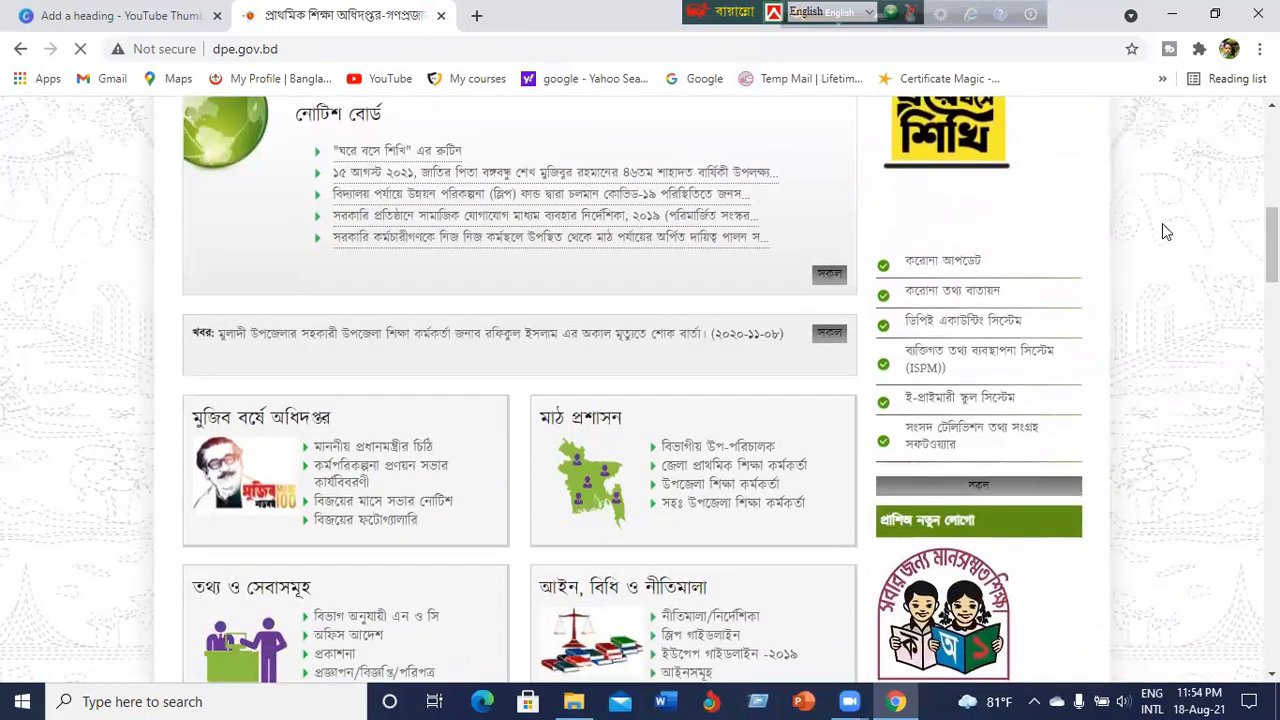
scroll(1164, 228, down, 3)
scroll(1162, 231, down, 1)
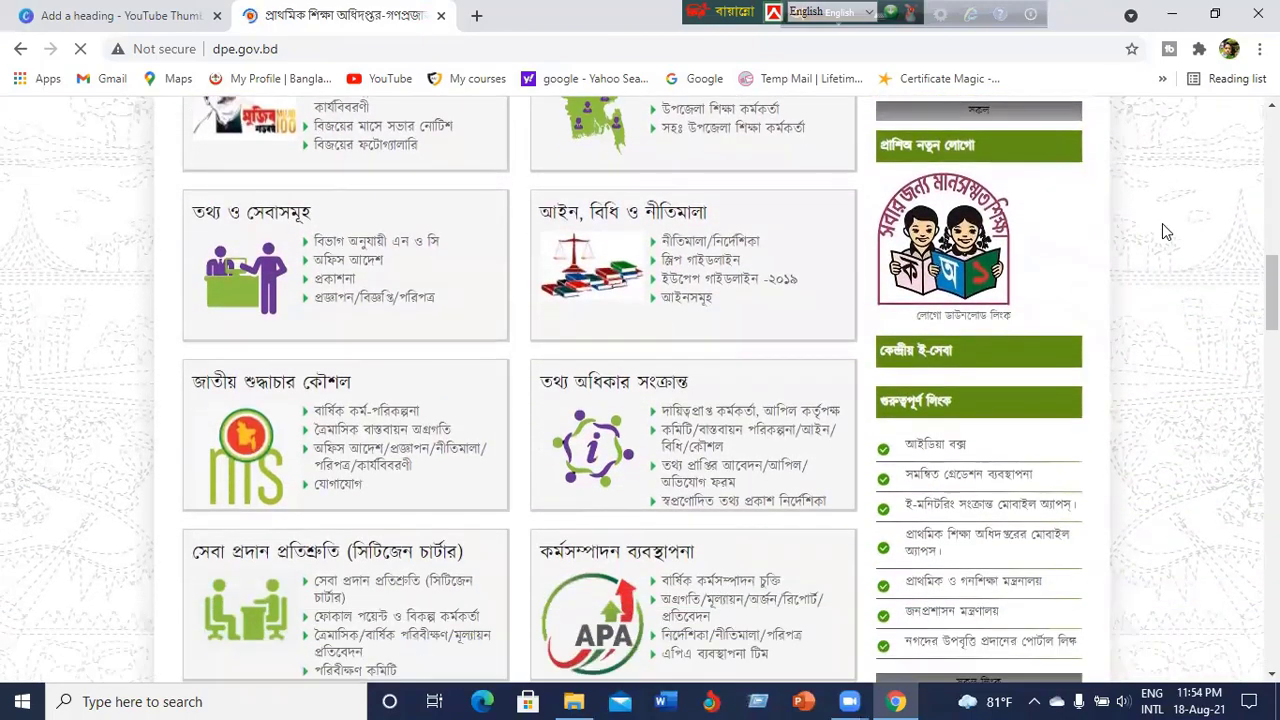
scroll(1162, 231, down, 3)
scroll(1162, 231, down, 8)
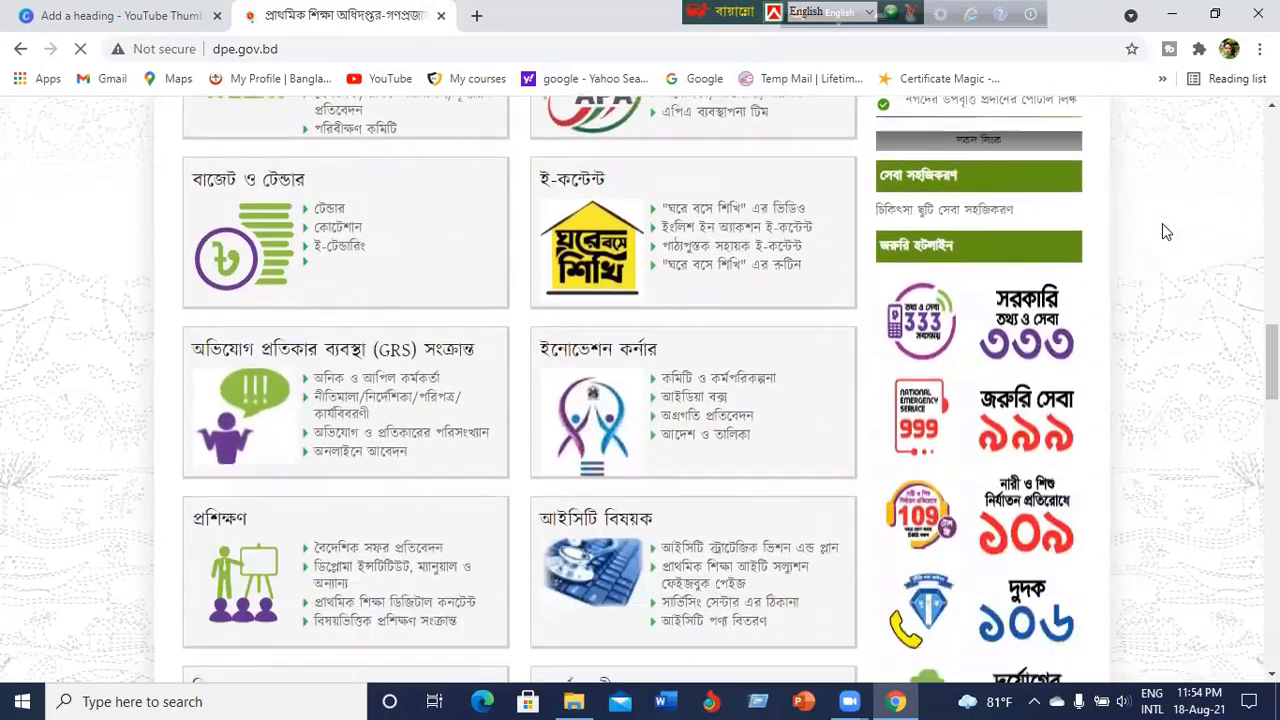
scroll(1162, 231, down, 2)
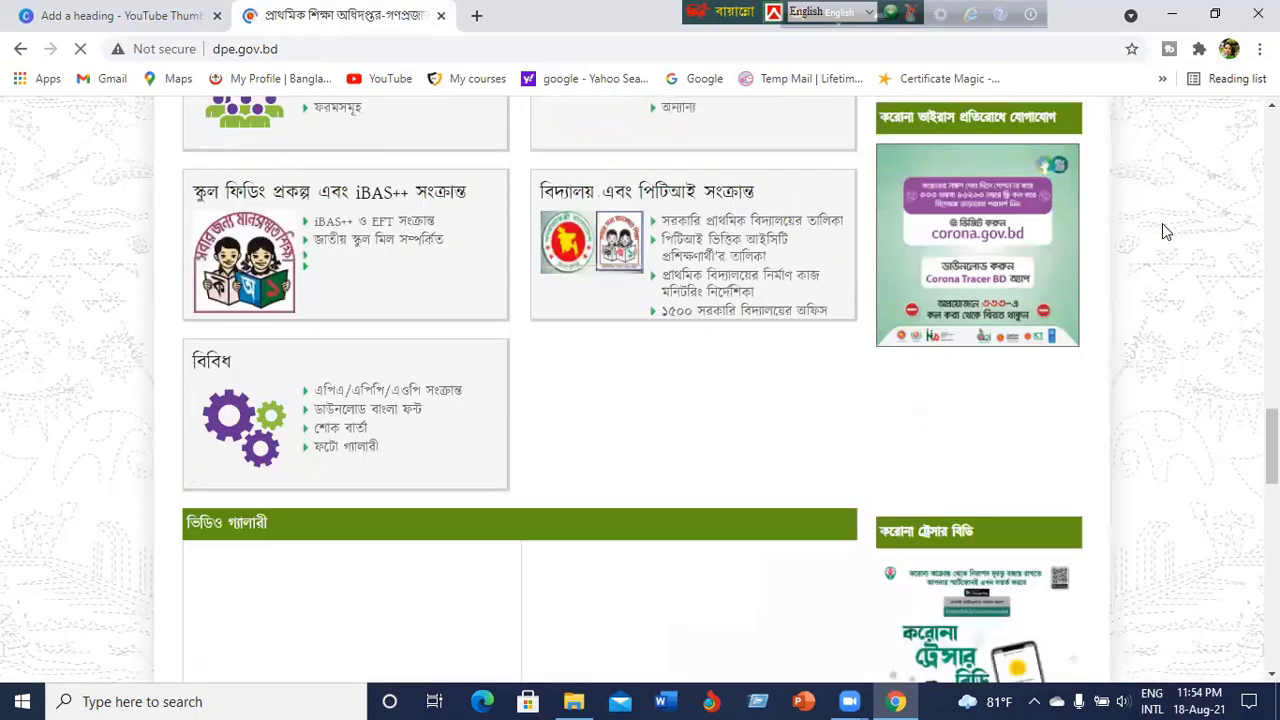
scroll(1162, 231, down, 4)
scroll(1162, 231, down, 8)
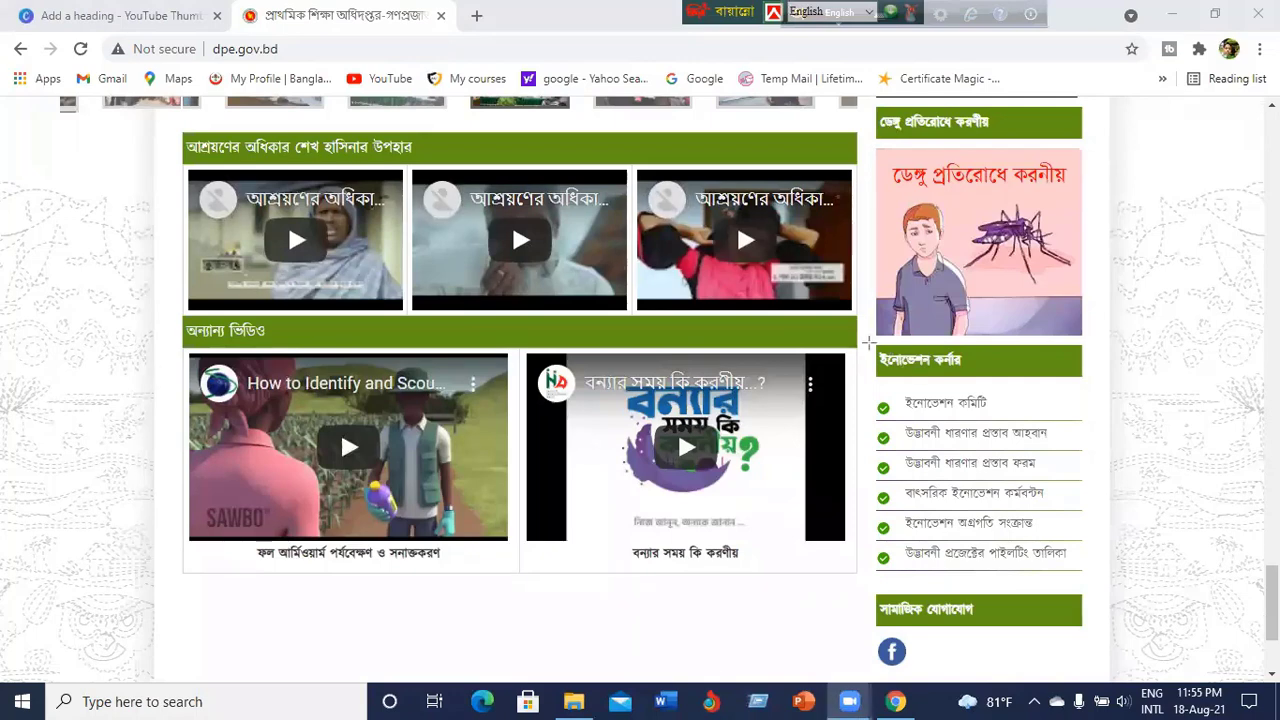
Mark the ইনোভেশন কর্নার section and its উদ্ভাবনী ধারণার প্রস্তাব ফরম link with red rectangles, erasing the first misplaced one.
mouse_move(866, 346)
mouse_down()
mouse_move(992, 629)
mouse_move(1034, 610)
mouse_up()
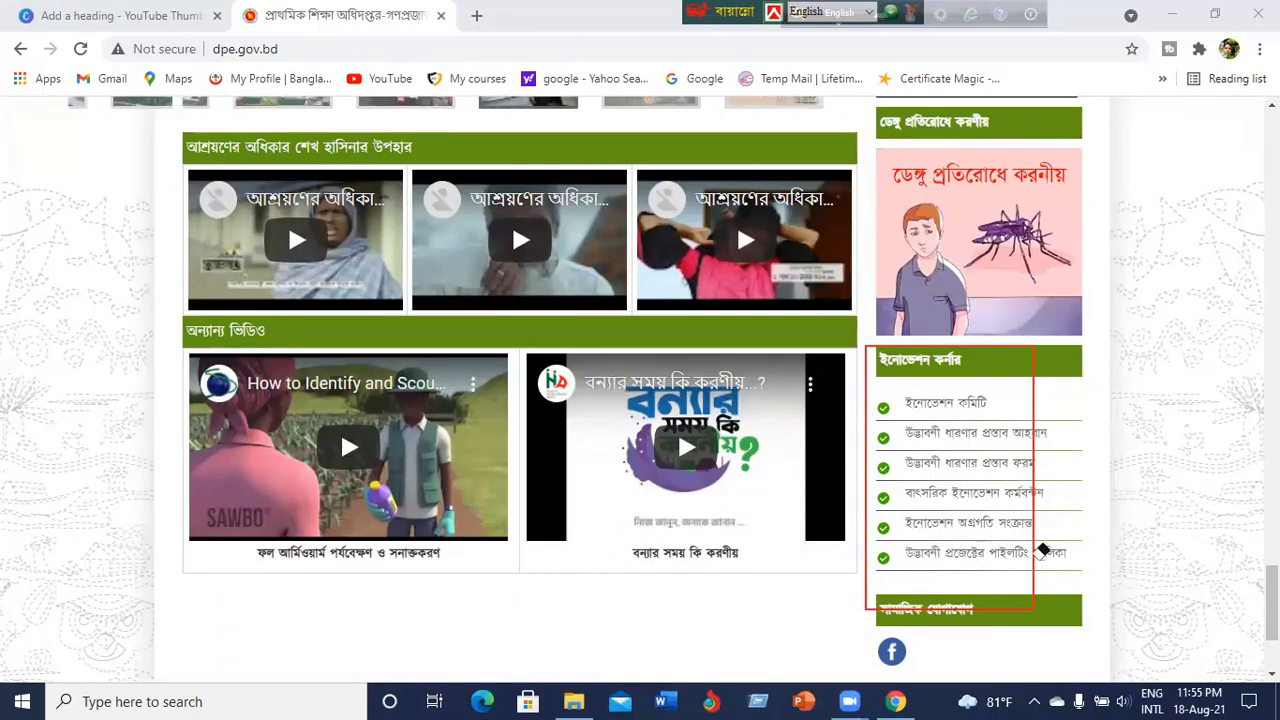
click(1036, 550)
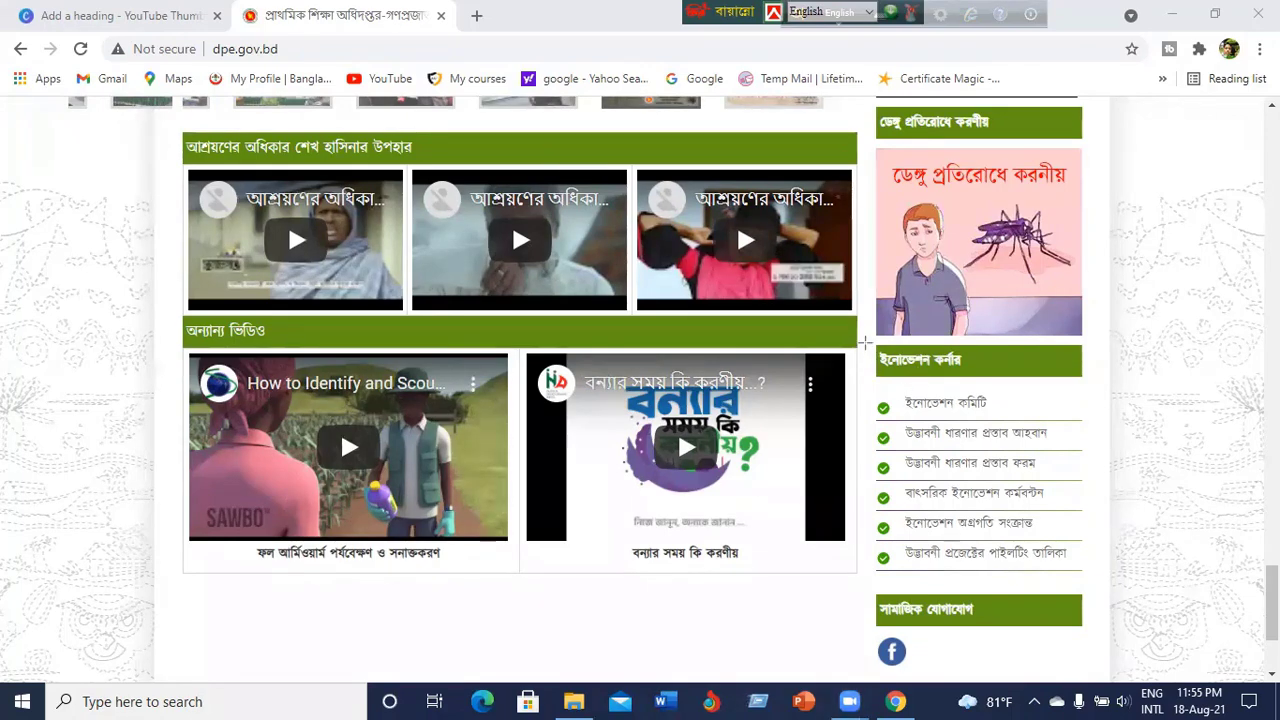
drag(865, 342, 1082, 575)
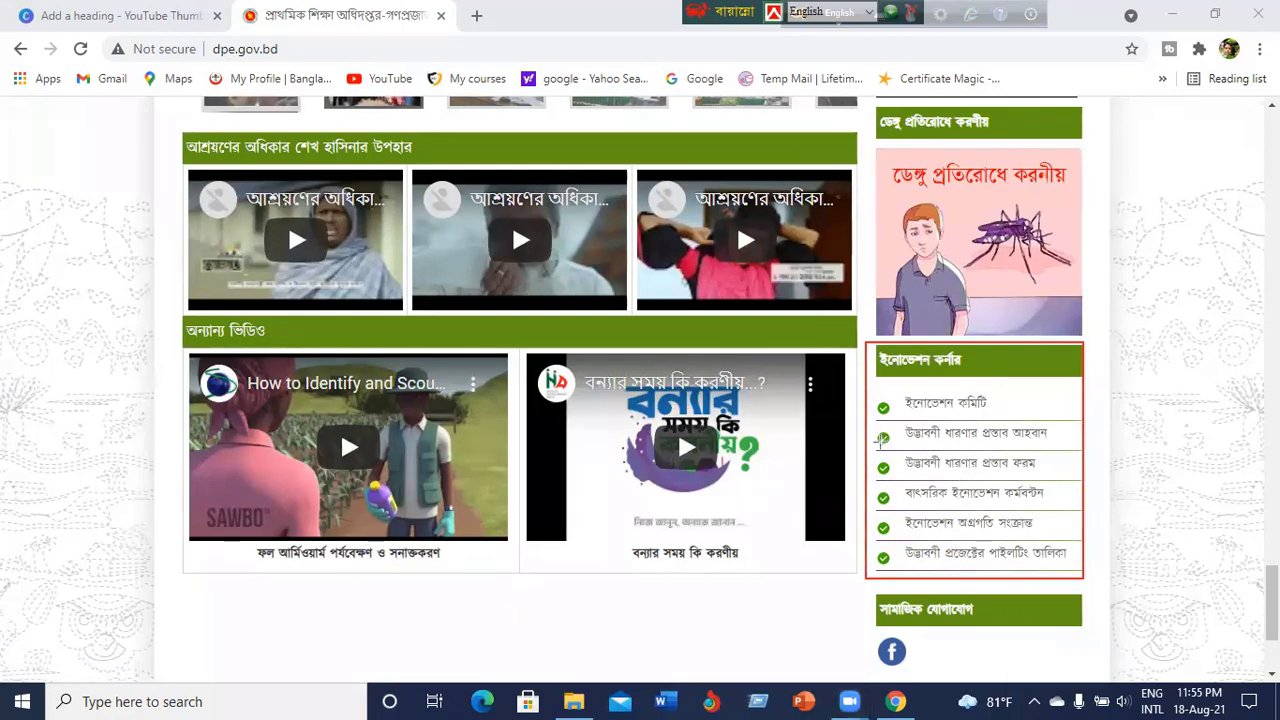
mouse_move(871, 449)
mouse_down()
mouse_move(898, 486)
mouse_move(1004, 498)
mouse_move(1078, 490)
mouse_move(1081, 478)
mouse_up()
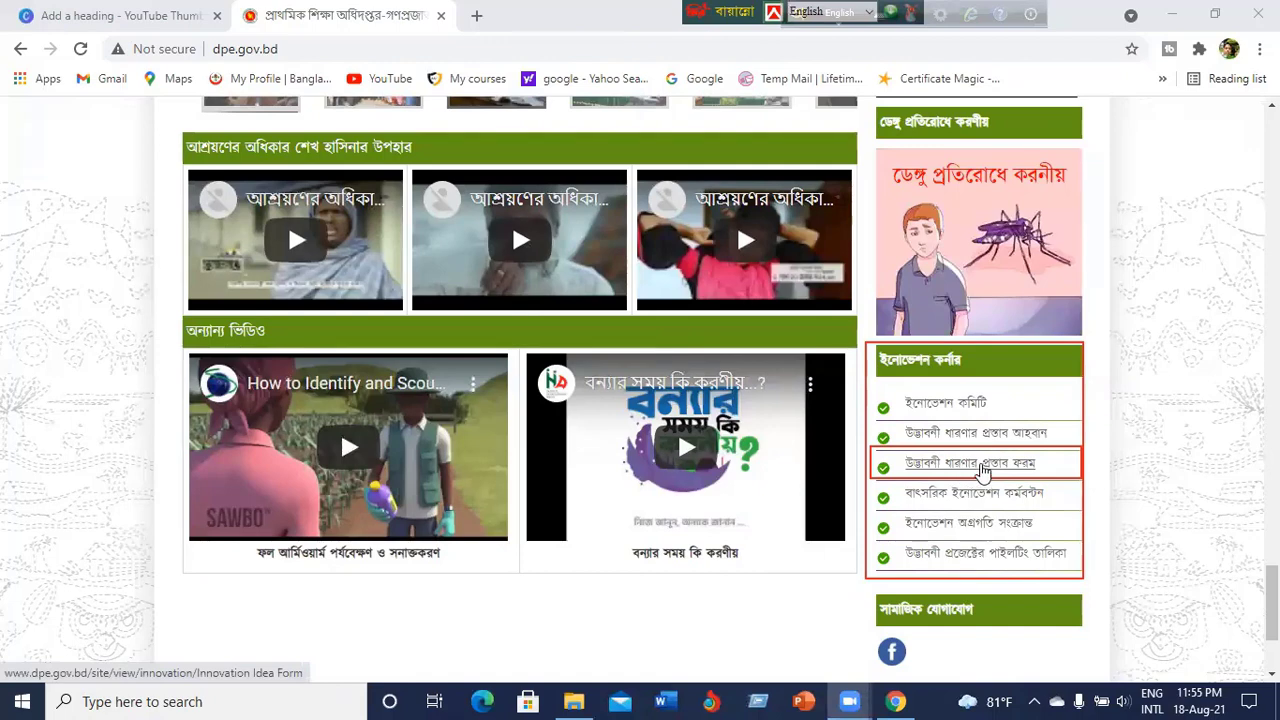
Open the উদ্ভাবনী ধারণার প্রস্তাব ফরম page from the ইনোভেশন কর্নার section and erase both red rectangles.
click(975, 465)
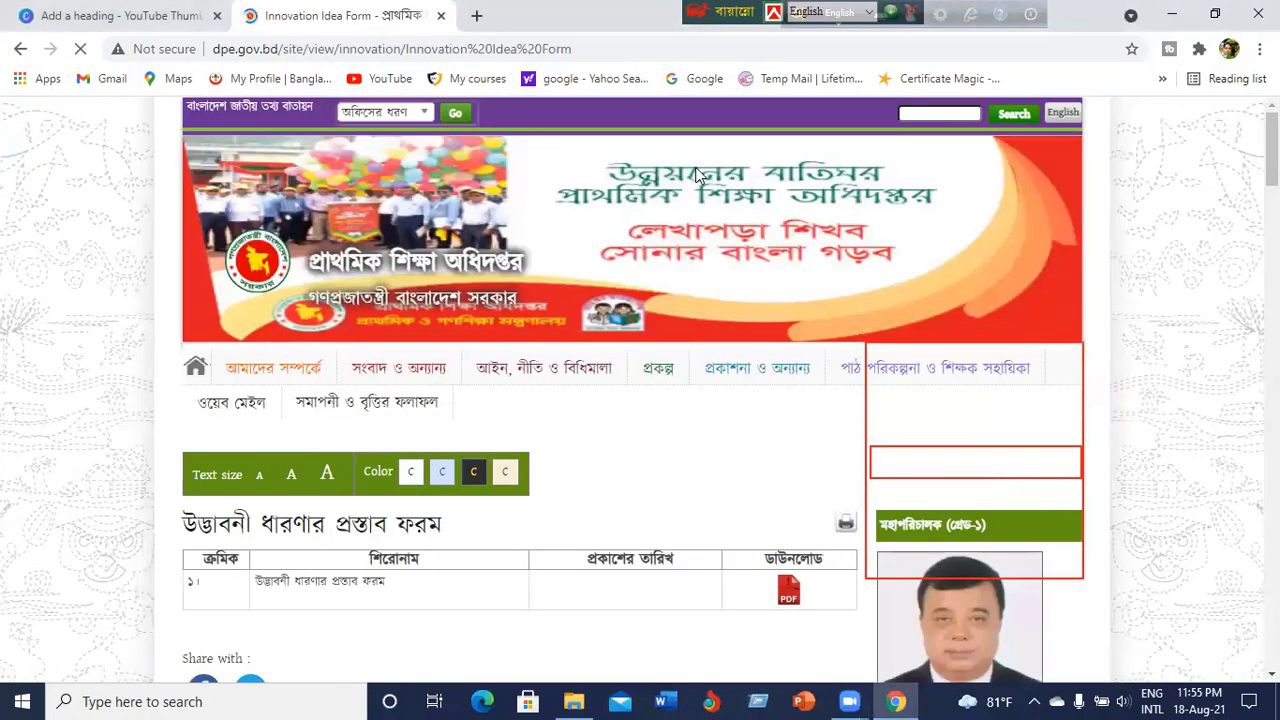
click(1075, 471)
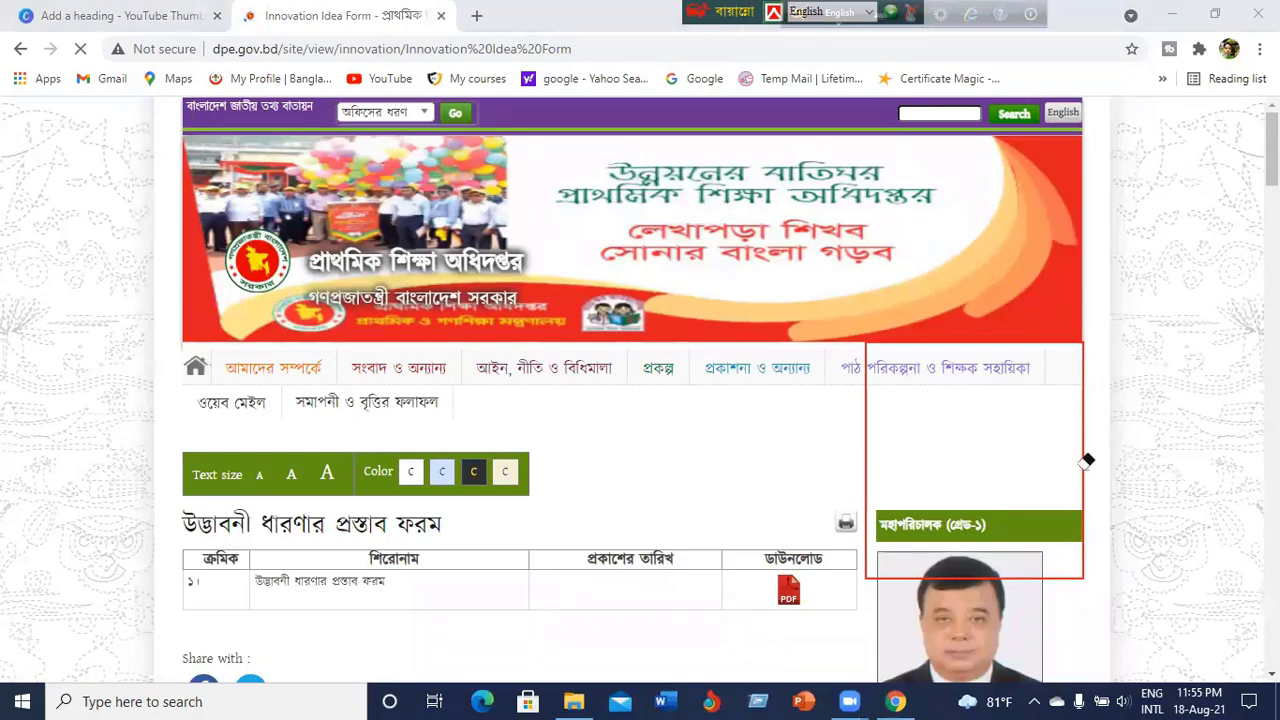
click(1085, 464)
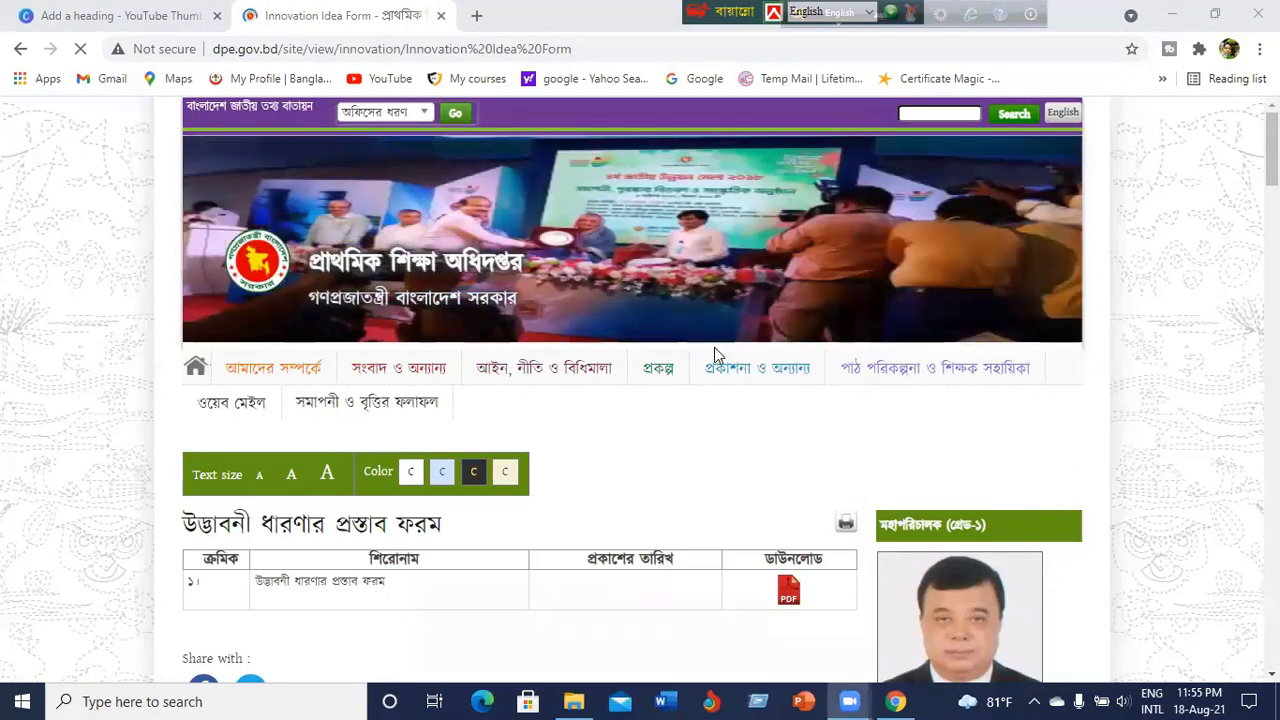
Annotate the form's table with a red rectangle and circle its PDF entry in the ডাউনলোড column.
scroll(714, 347, down, 1)
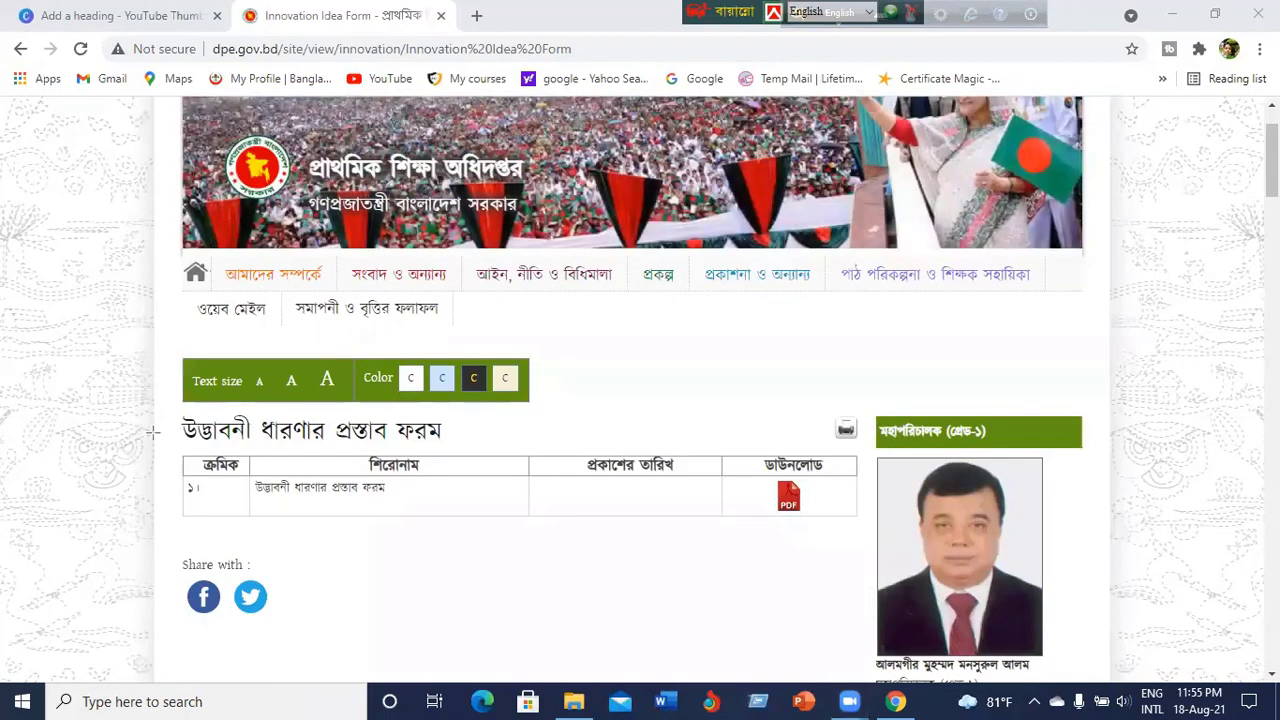
mouse_move(160, 410)
mouse_down()
mouse_move(420, 516)
mouse_move(870, 542)
mouse_up()
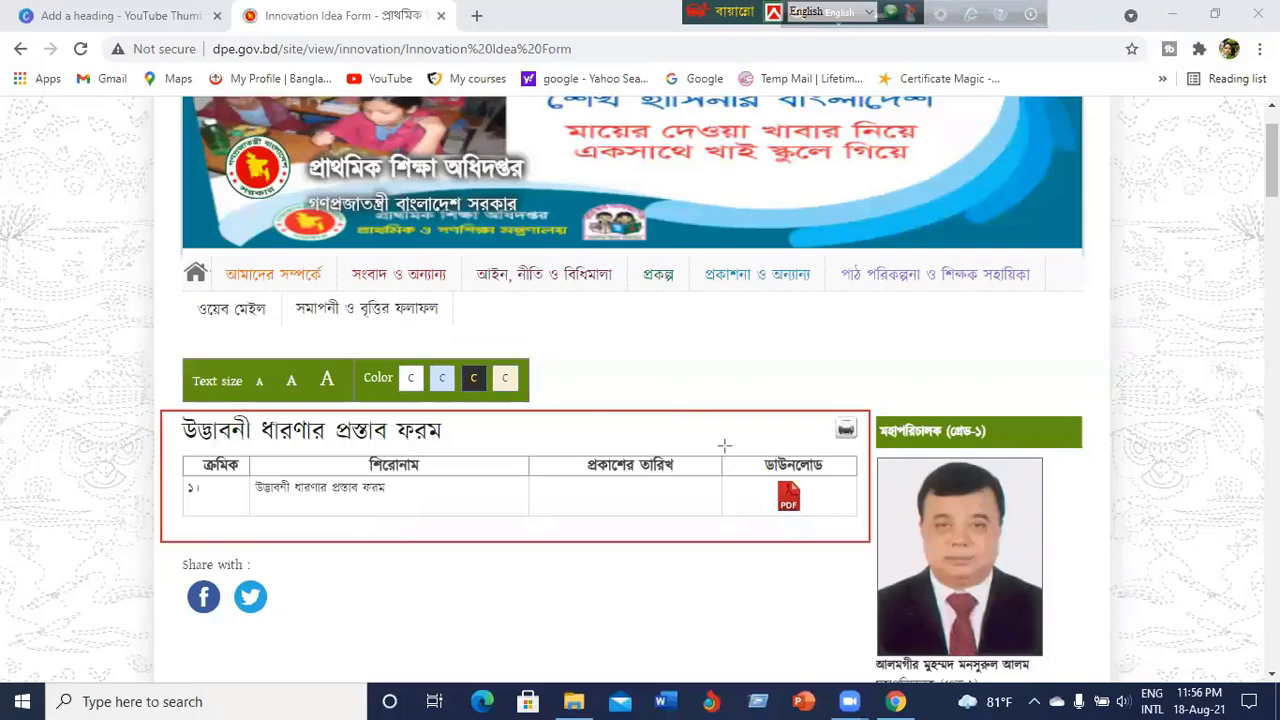
drag(724, 445, 872, 538)
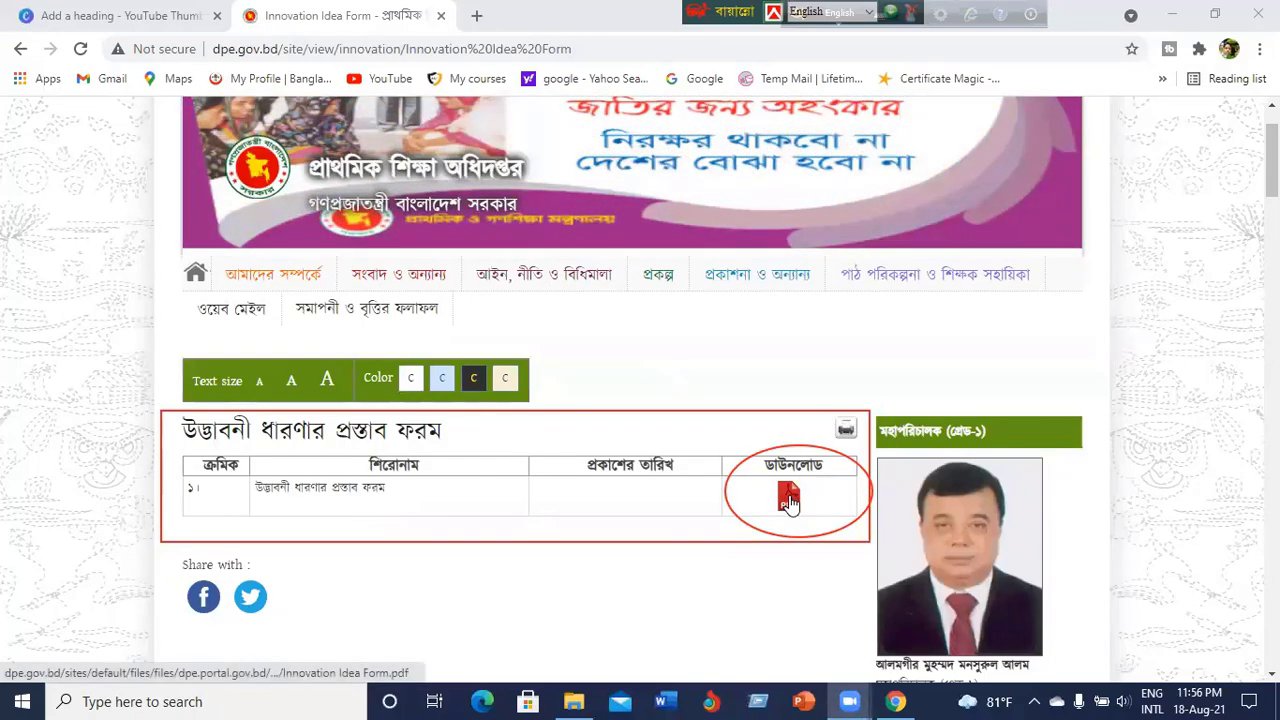
Open the Innovation Idea Form PDF from the table and erase the red rectangle and ellipse.
click(790, 505)
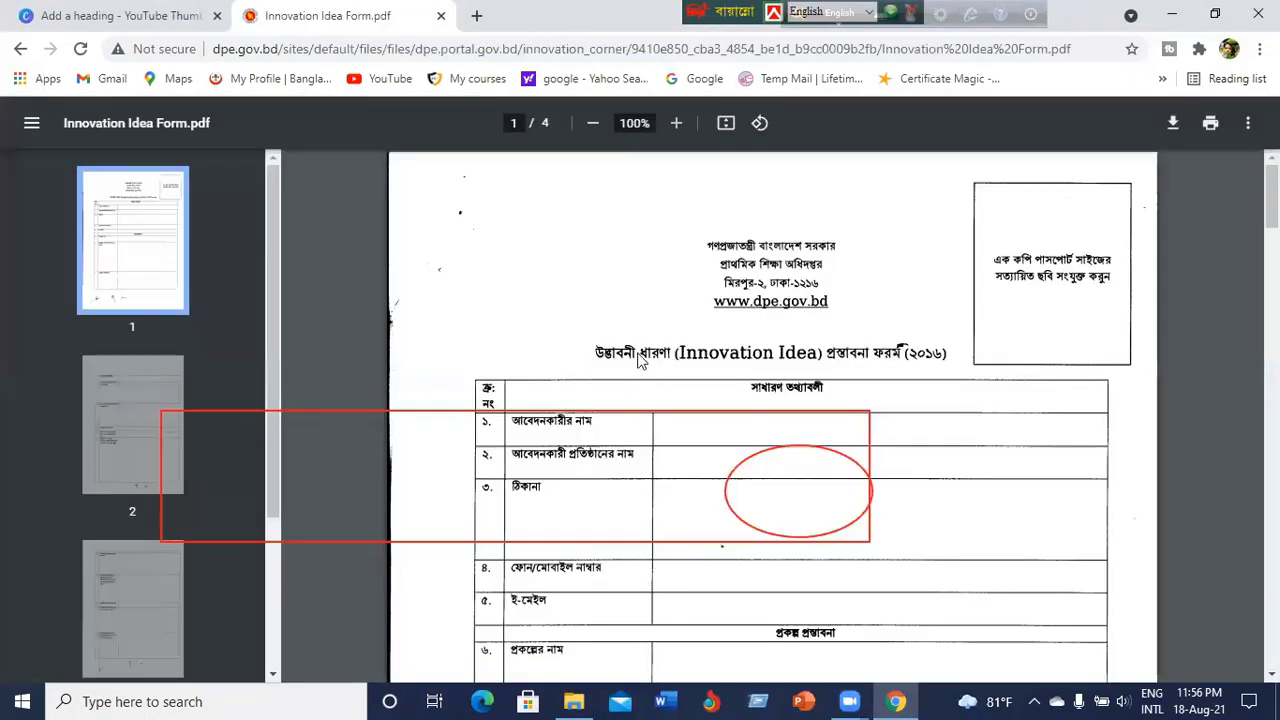
click(583, 154)
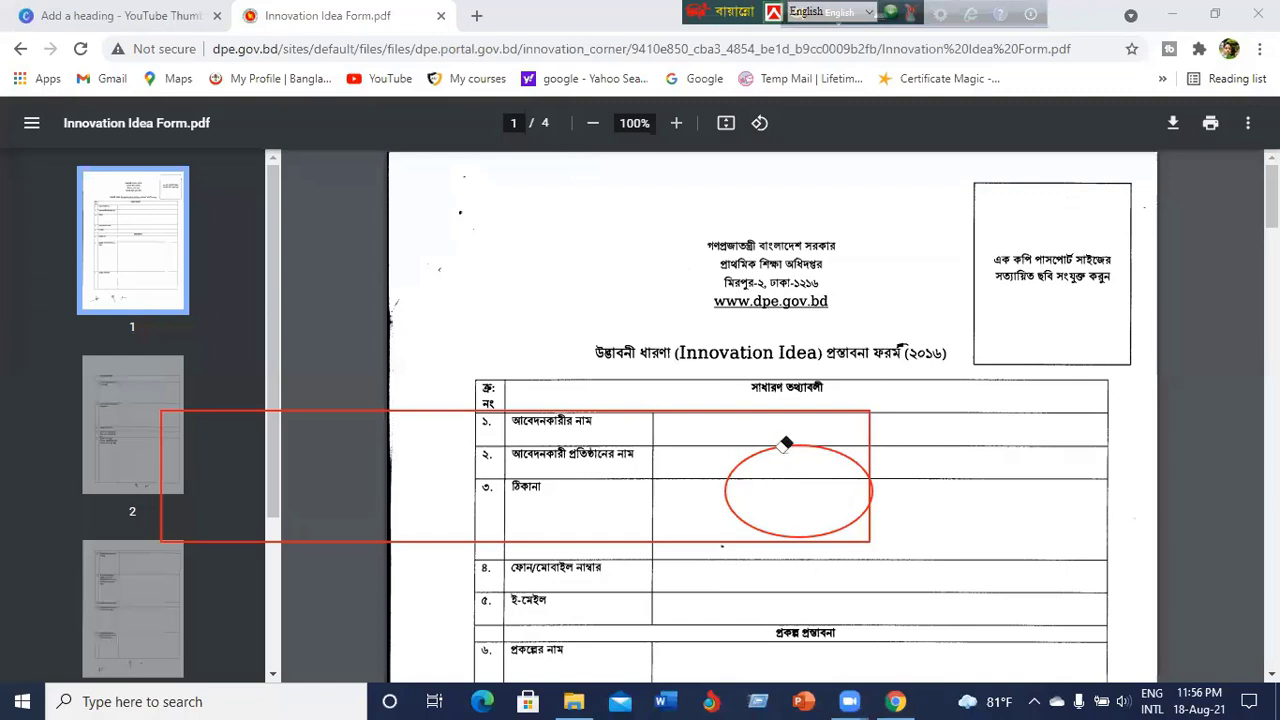
click(768, 408)
click(775, 436)
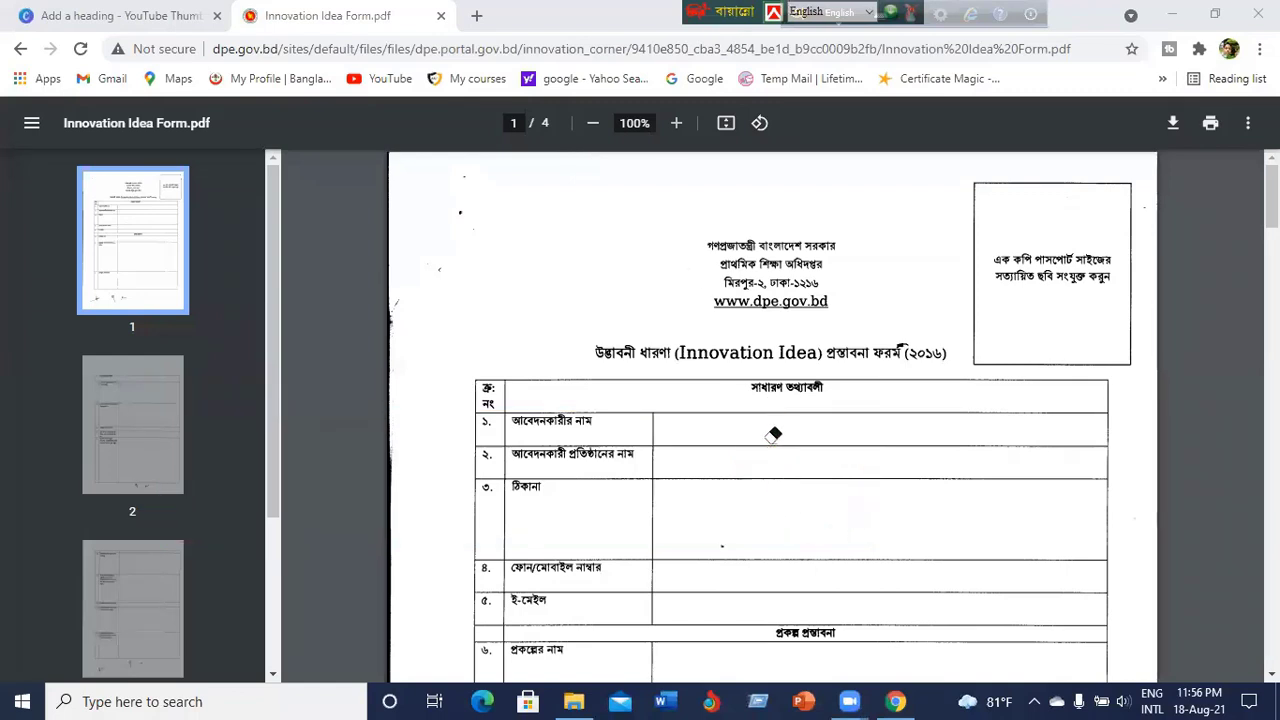
Review the PDF form's pages, save the file to the Downloads folder, and erase the remaining red annotation.
scroll(99, 347, down, 3)
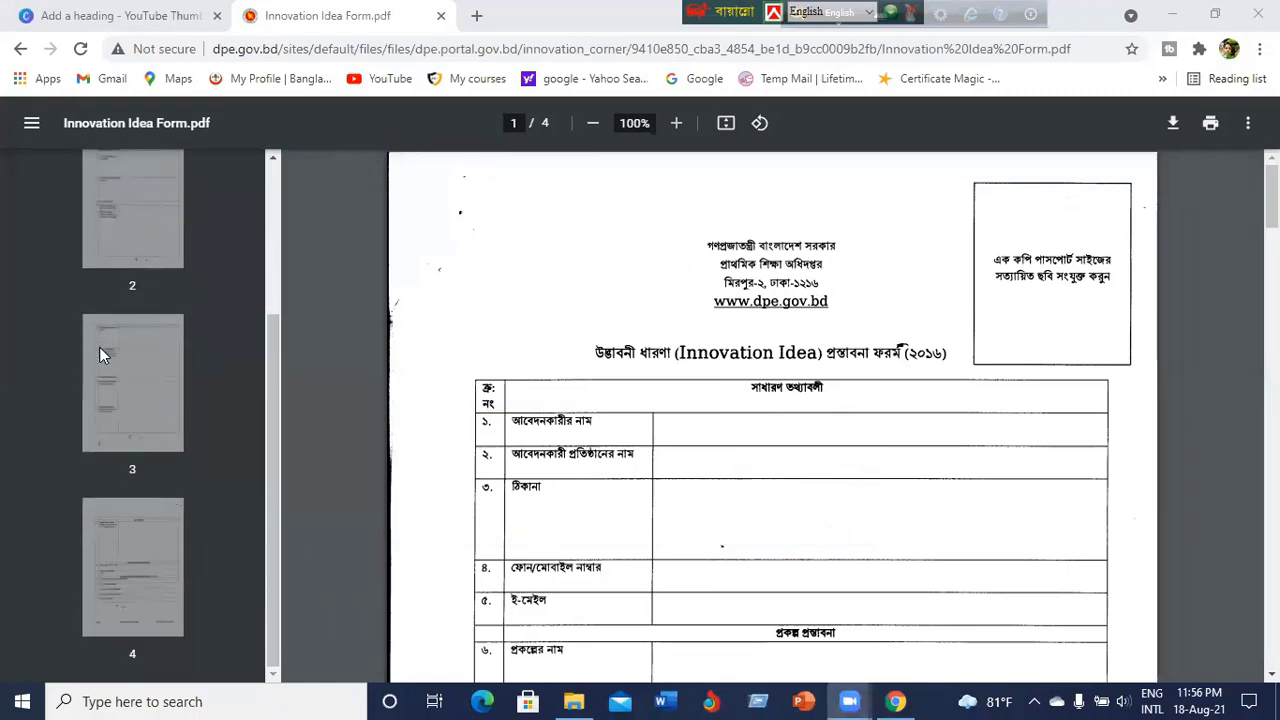
scroll(90, 480, up, 3)
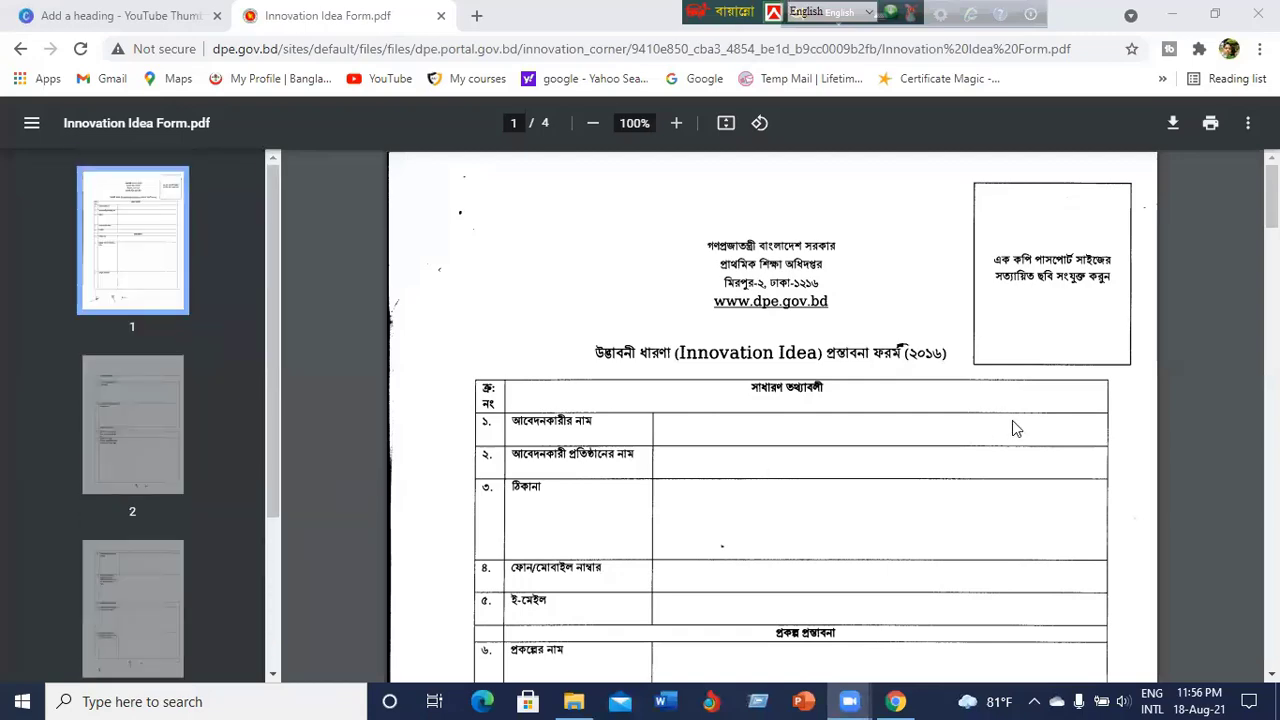
scroll(853, 380, down, 6)
scroll(851, 377, up, 15)
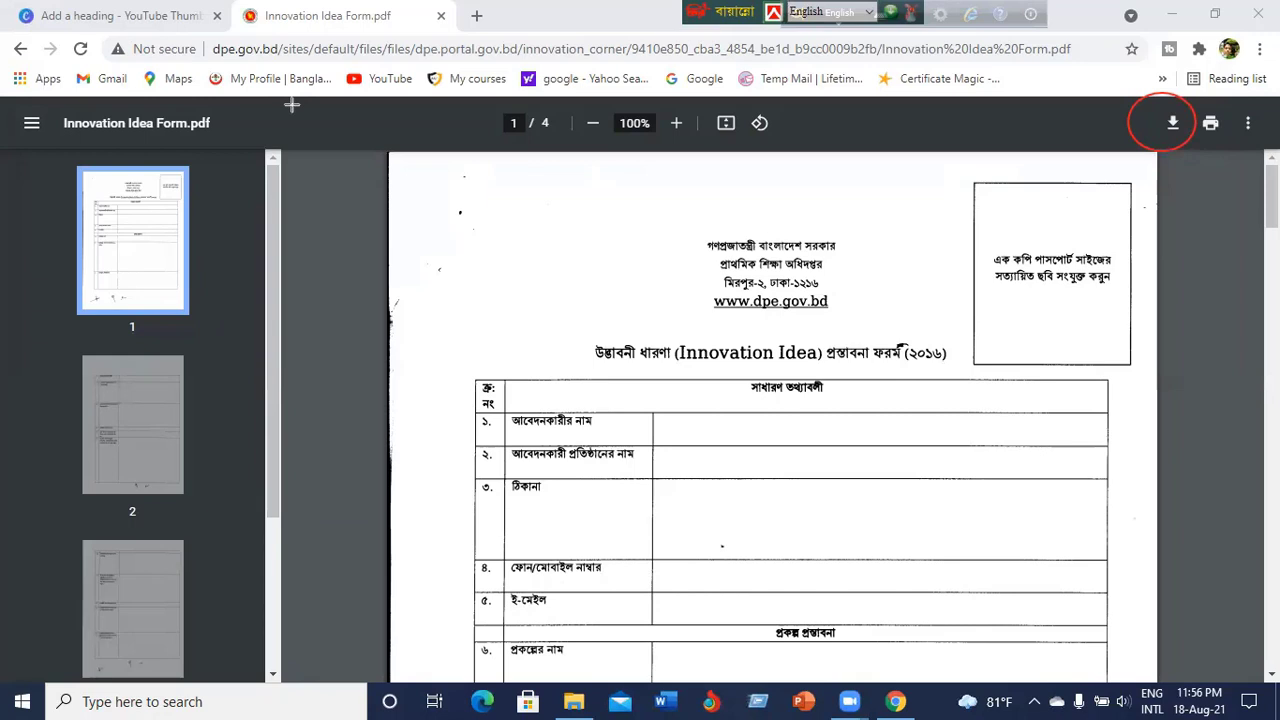
click(1174, 122)
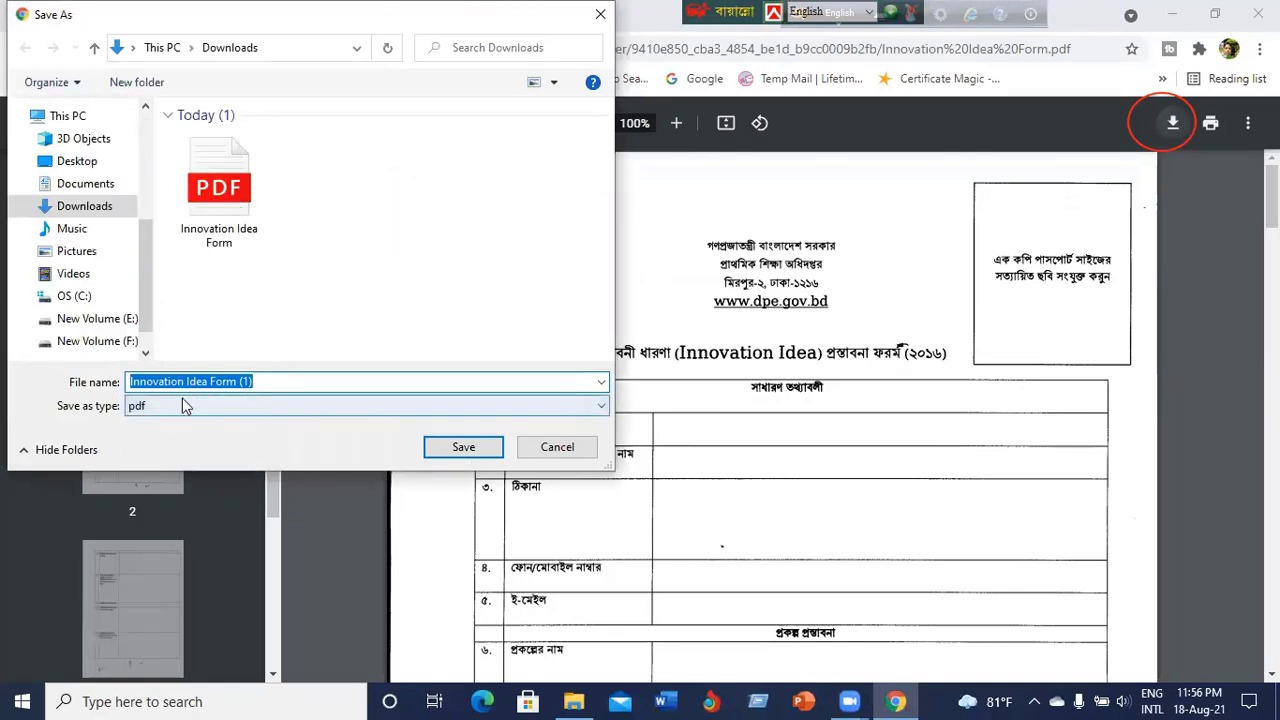
click(480, 447)
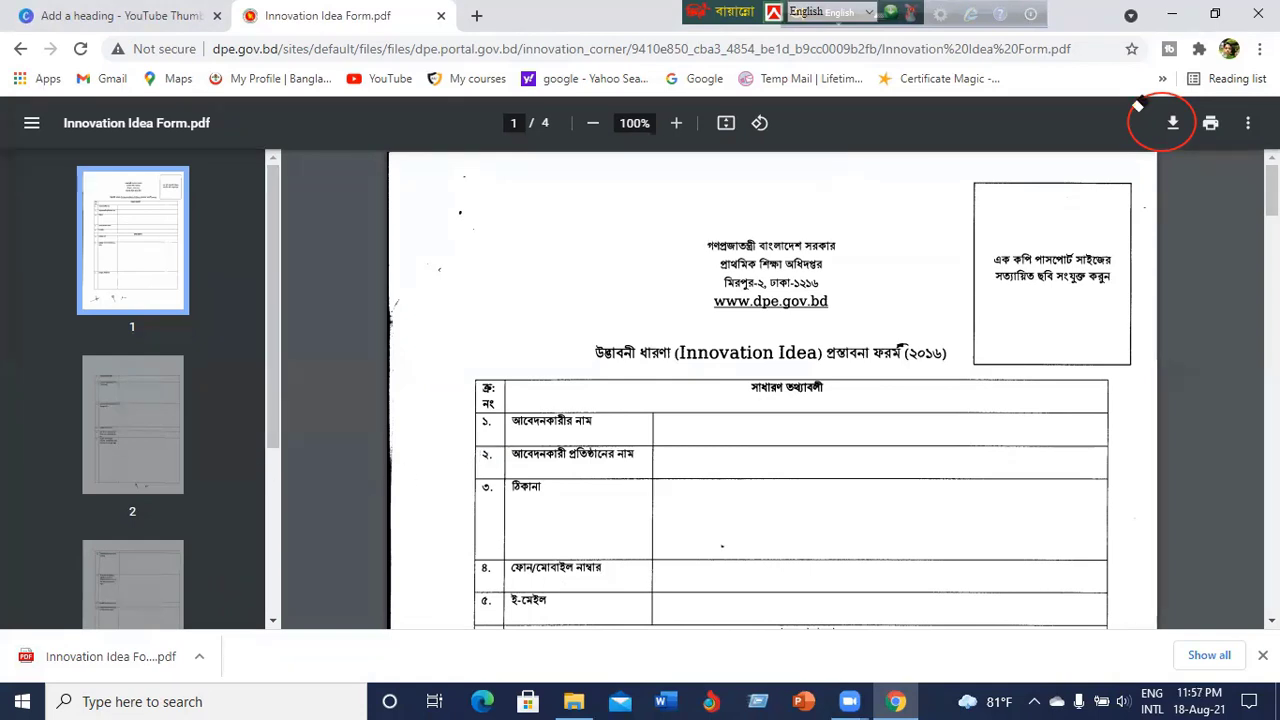
click(1172, 122)
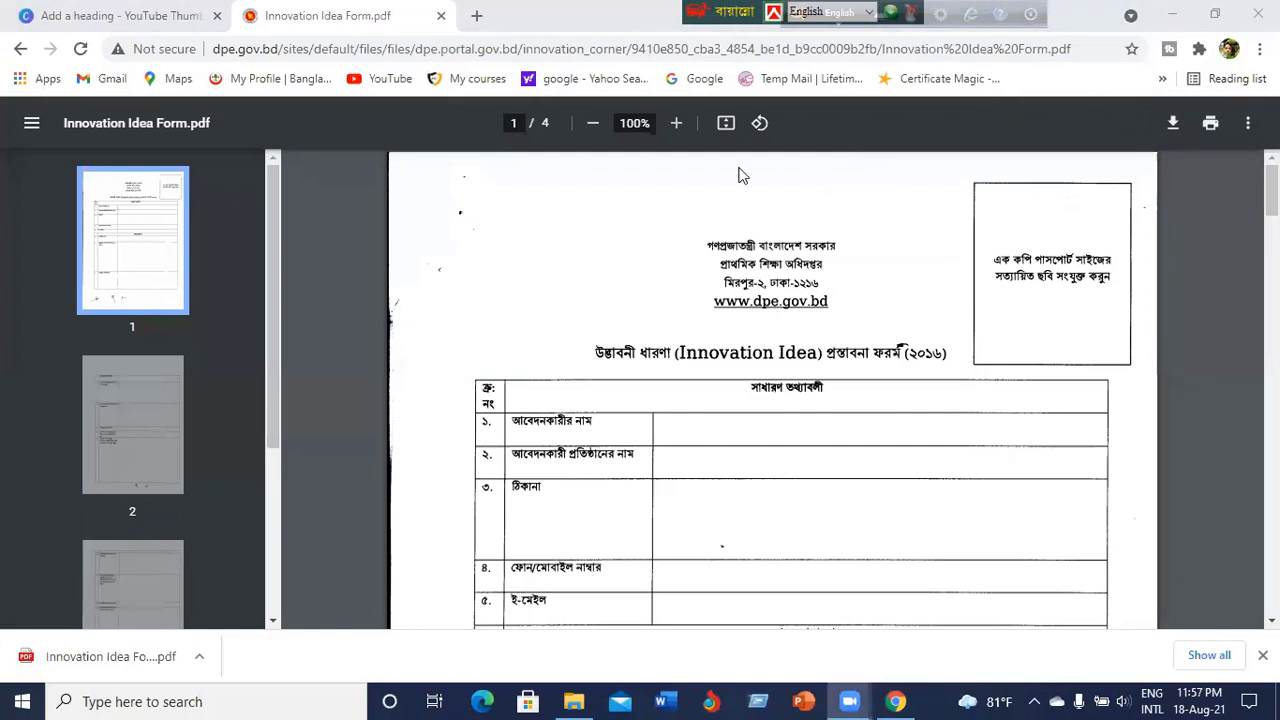